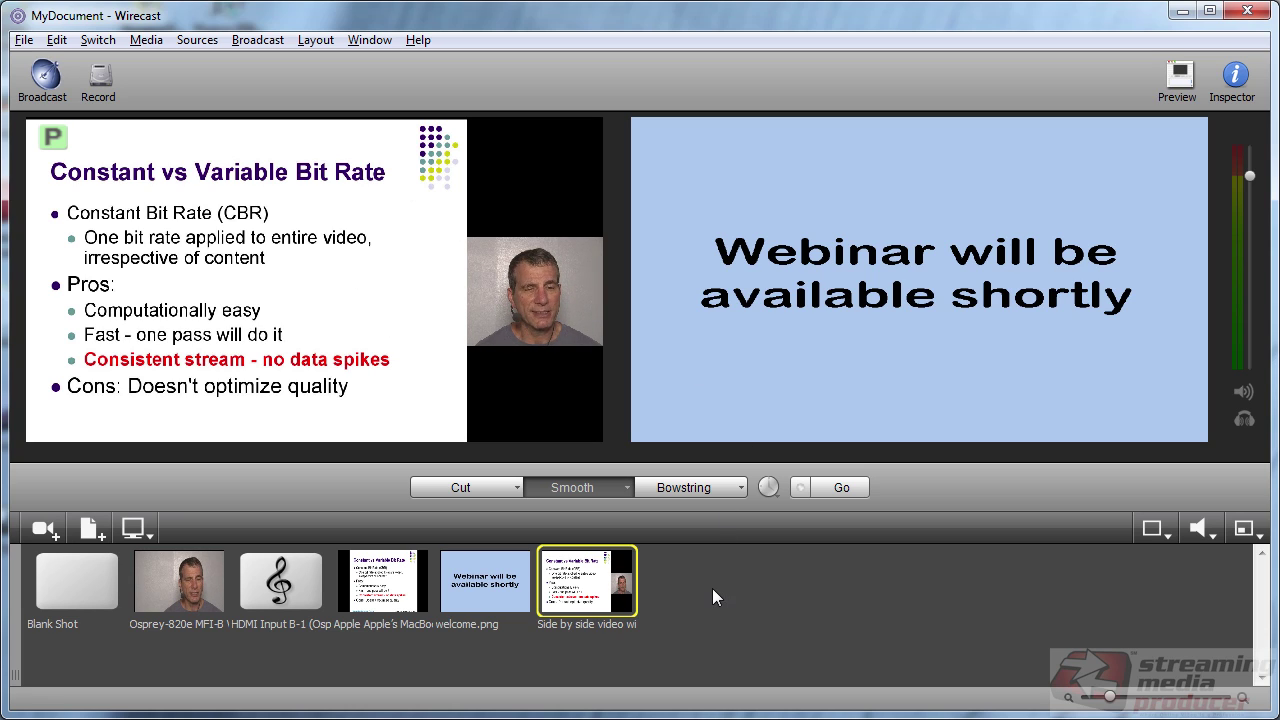
Add a new empty shot to the shot list and rename it 'webinar composition'
{"action": "left_click", "coordinate": [100, 533]}
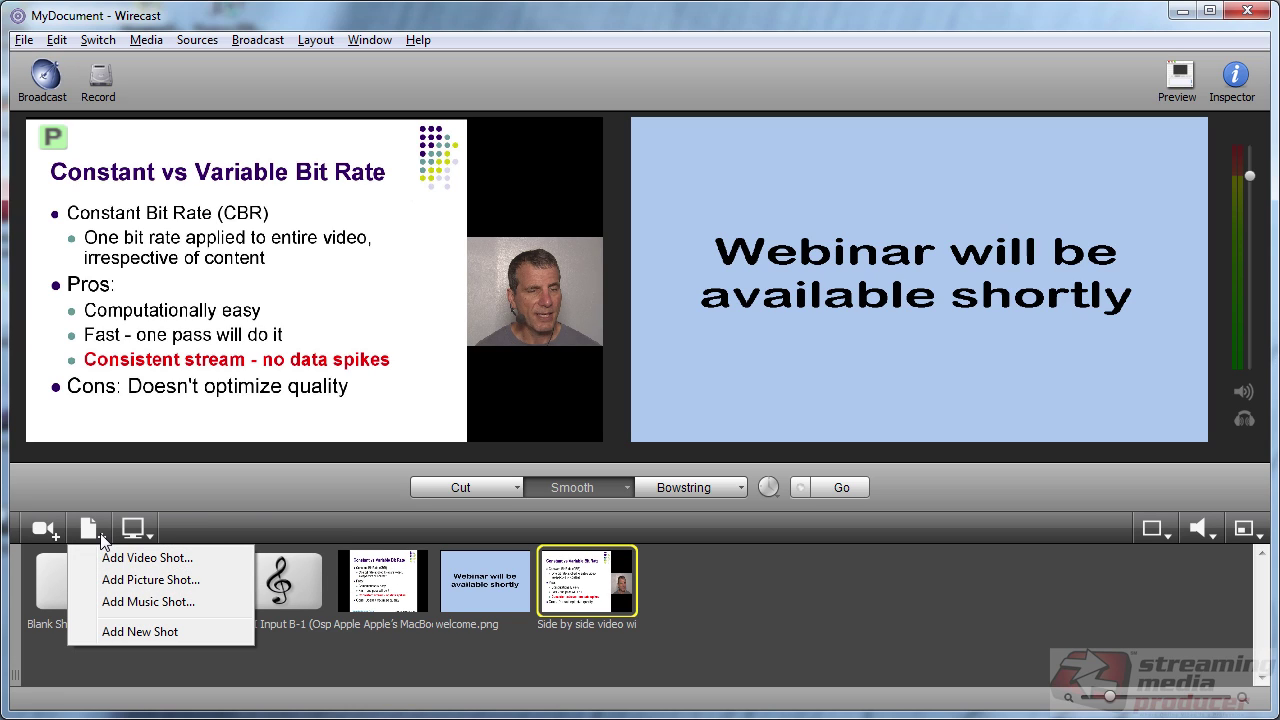
{"action": "left_click", "coordinate": [139, 630]}
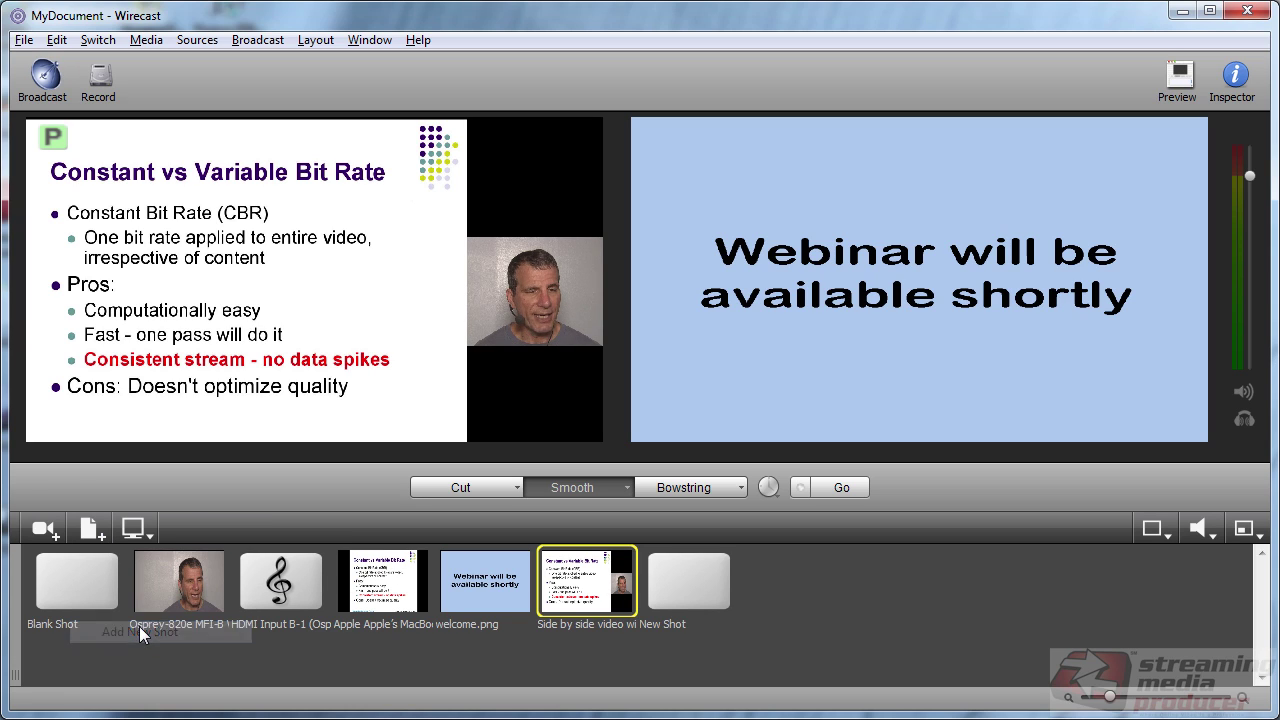
{"action": "left_click", "coordinate": [695, 586]}
{"action": "right_click", "coordinate": [675, 590]}
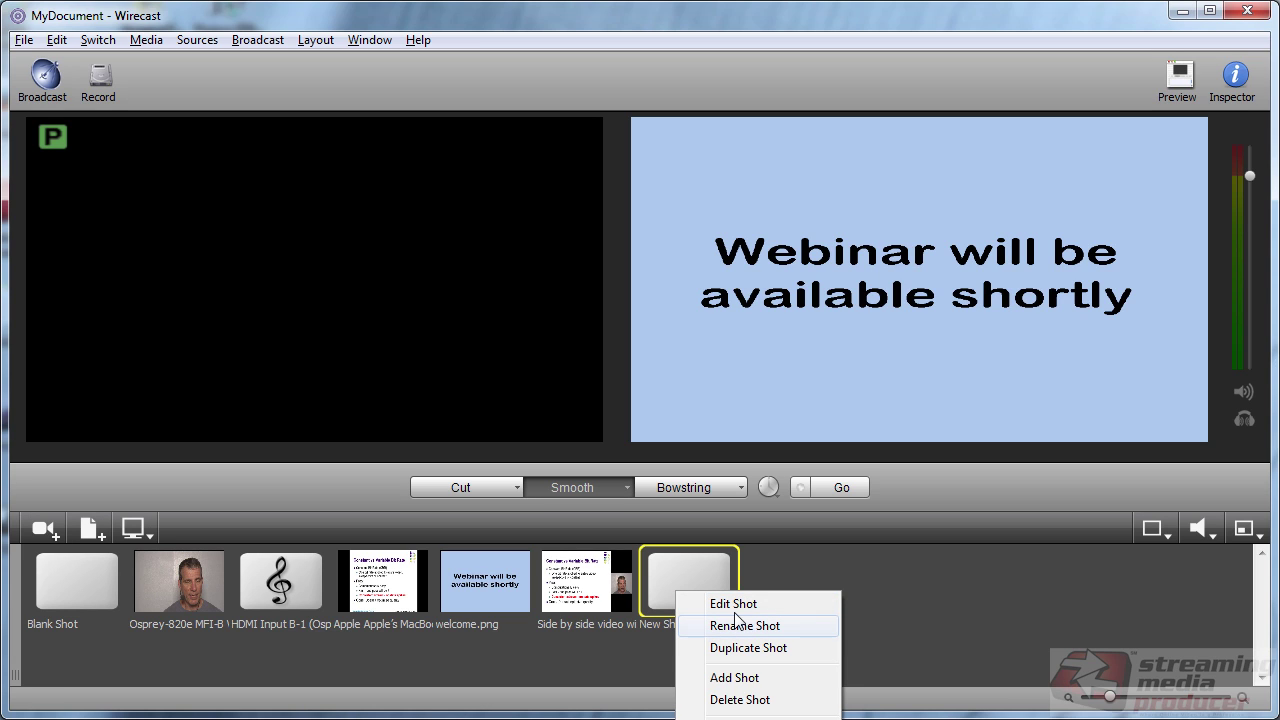
{"action": "left_click", "coordinate": [756, 634]}
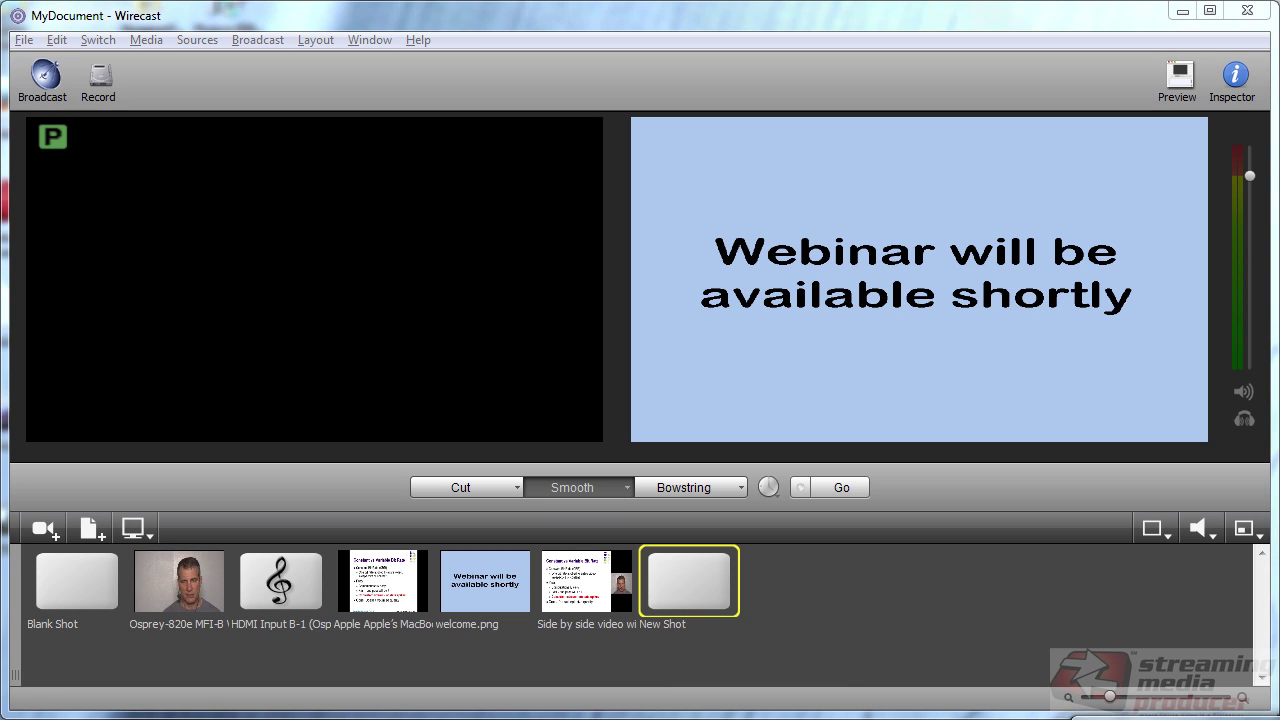
{"action": "type", "text": "webinar"}
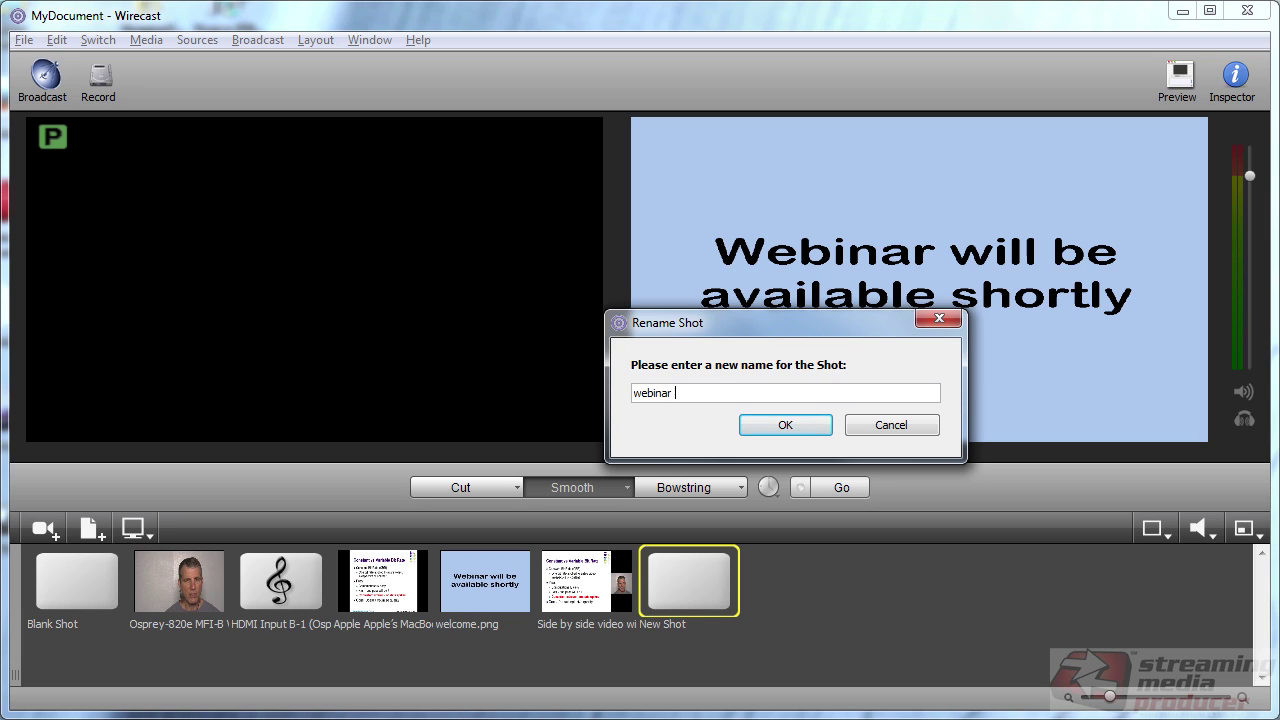
{"action": "type", "text": " composition"}
{"action": "key", "text": "Return"}
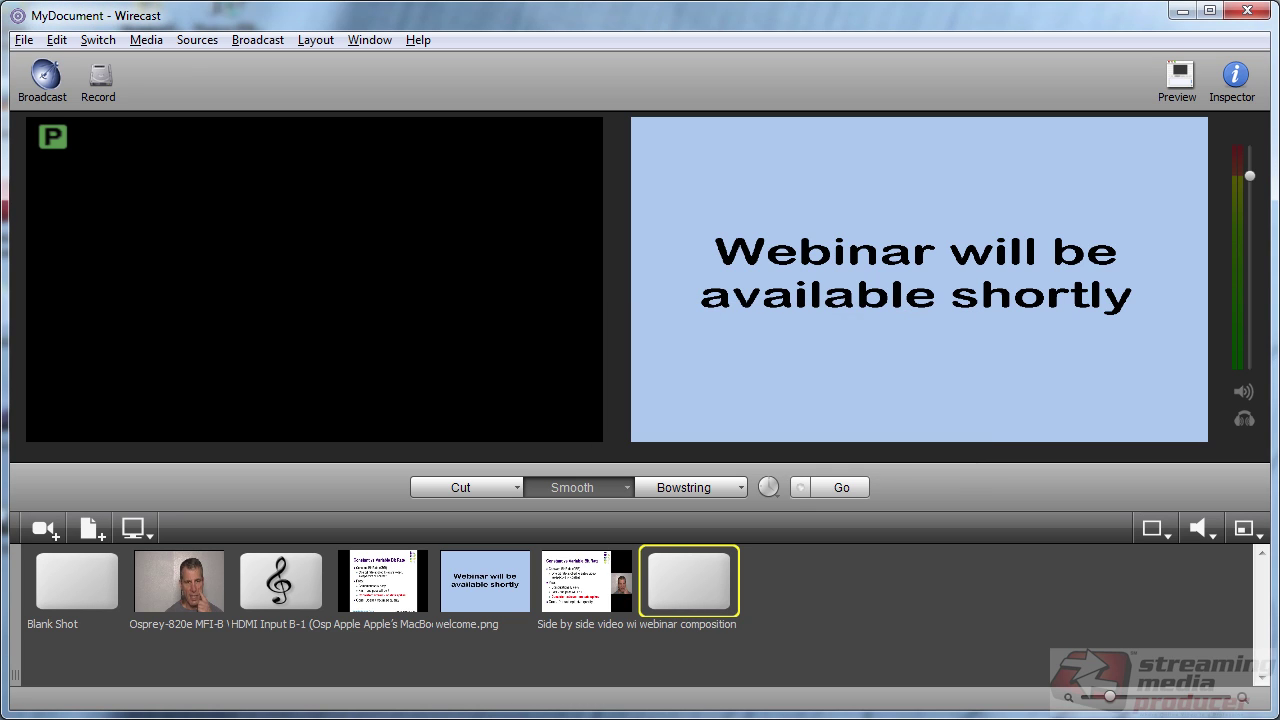
Apply the Side By Side template to the 'webinar composition' shot
{"action": "double_click", "coordinate": [673, 583]}
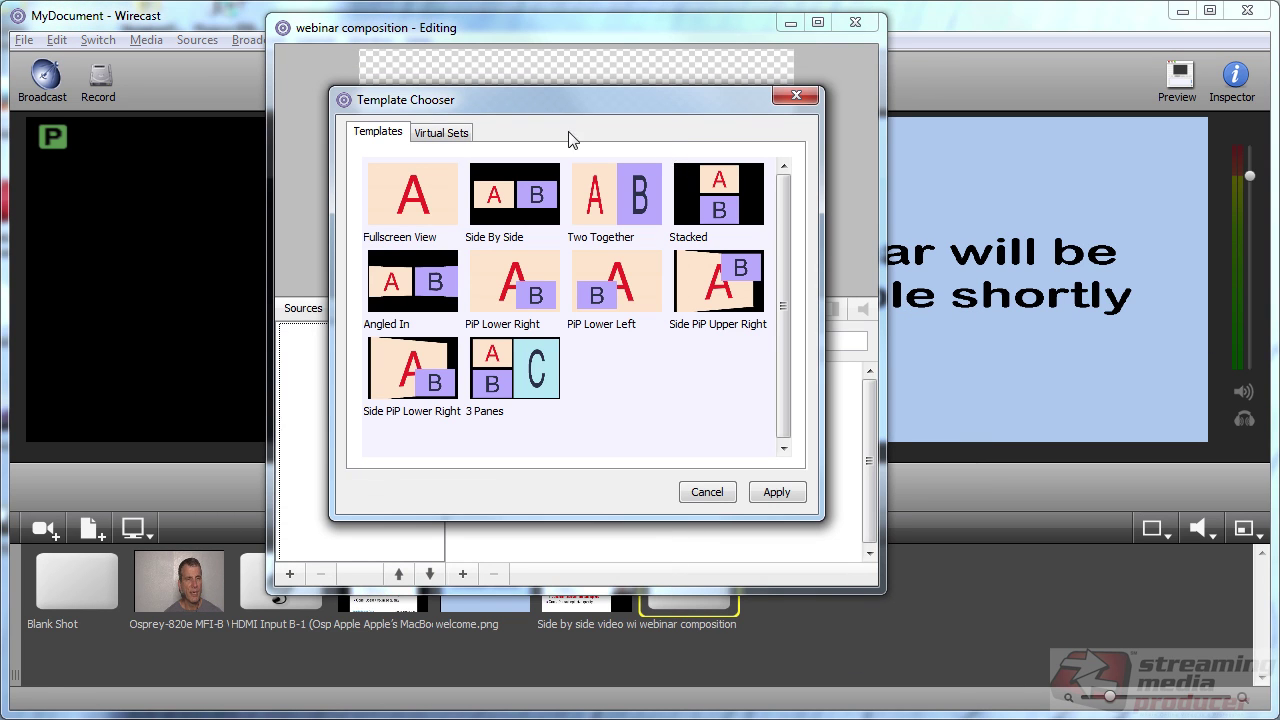
{"action": "left_click", "coordinate": [507, 201]}
{"action": "double_click", "coordinate": [507, 201]}
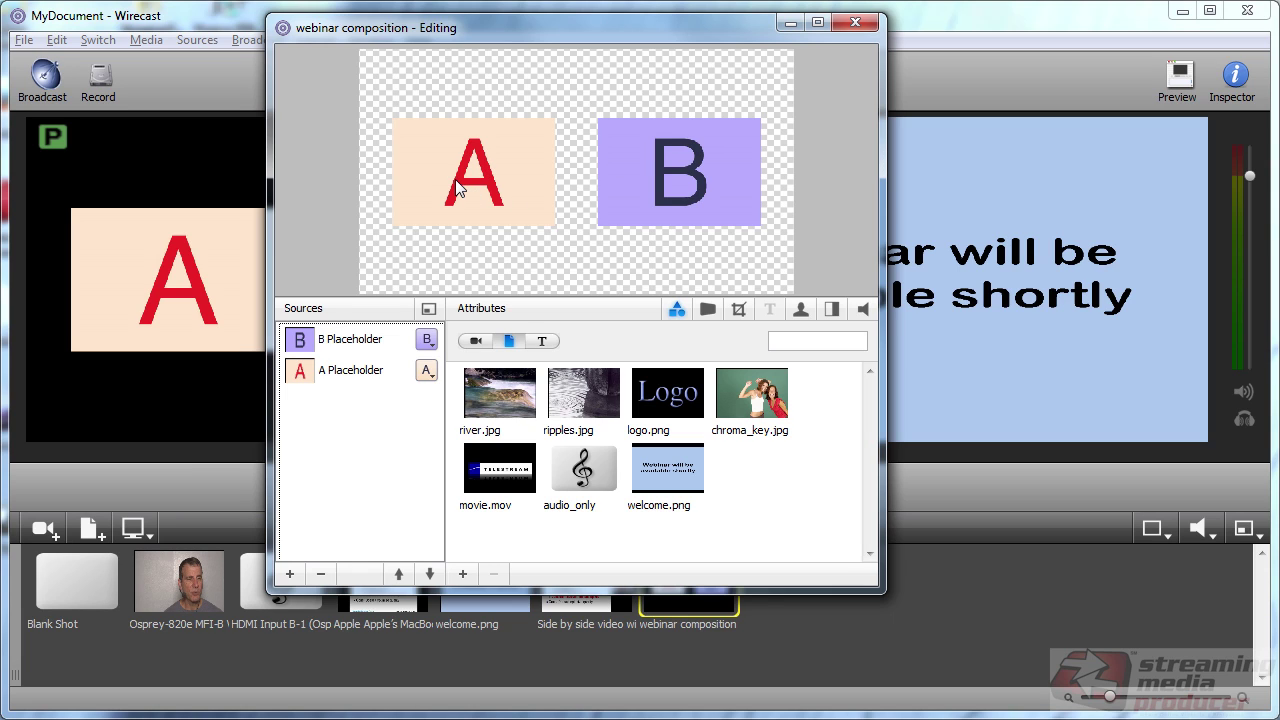
Replace placeholder A with the Apple slide capture and move it toward the frame's top-left
{"action": "left_click", "coordinate": [365, 378]}
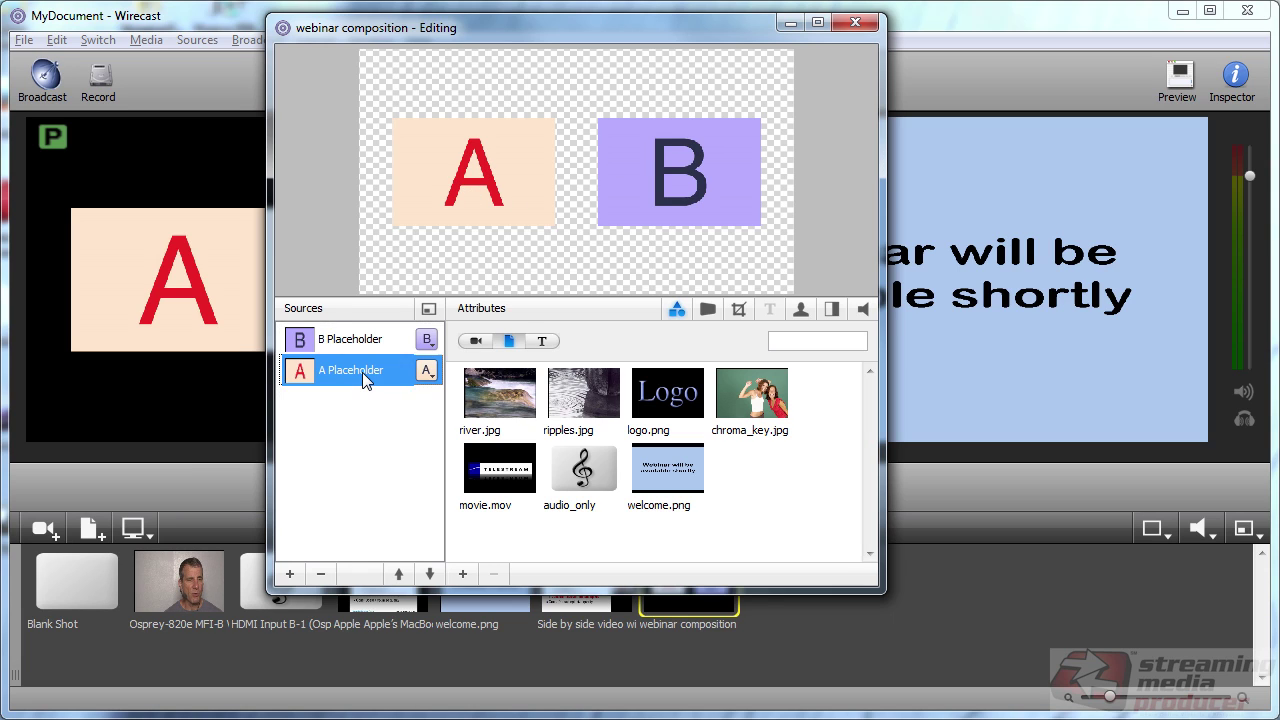
{"action": "left_click", "coordinate": [476, 341]}
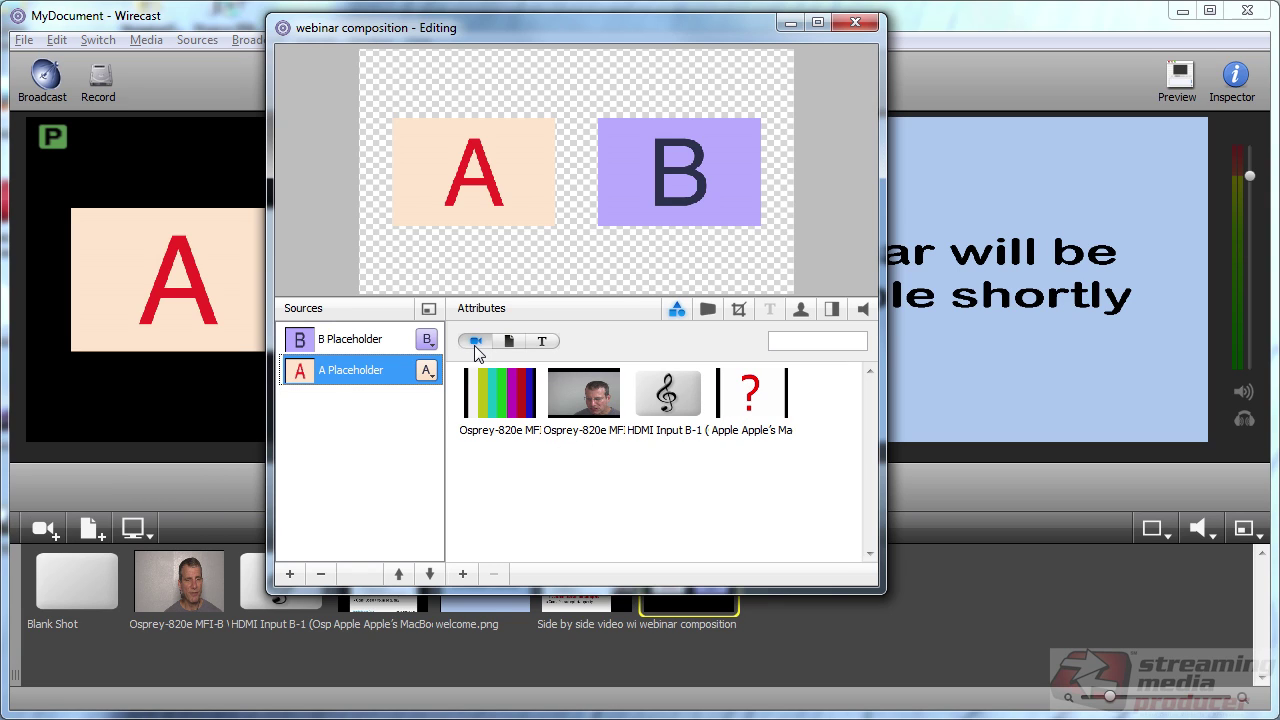
{"action": "left_click", "coordinate": [753, 404]}
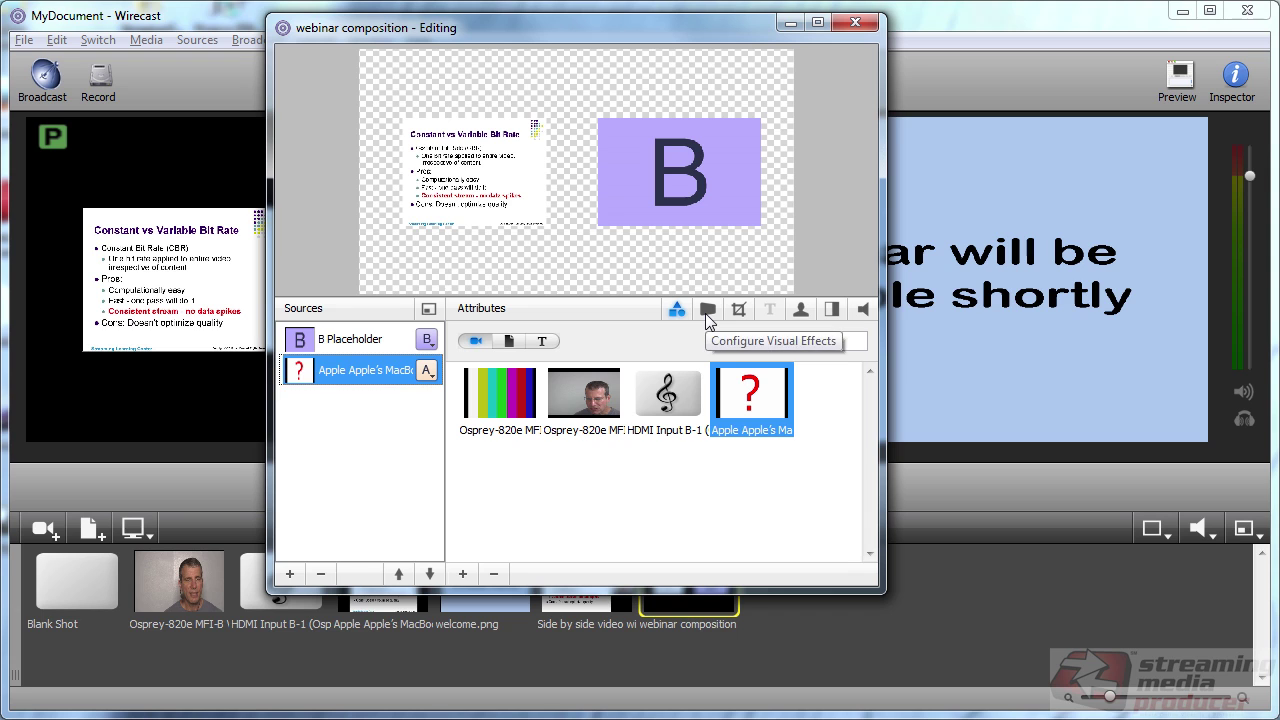
{"action": "left_click", "coordinate": [707, 311]}
{"action": "left_click_drag", "start_coordinate": [494, 193], "coordinate": [535, 226]}
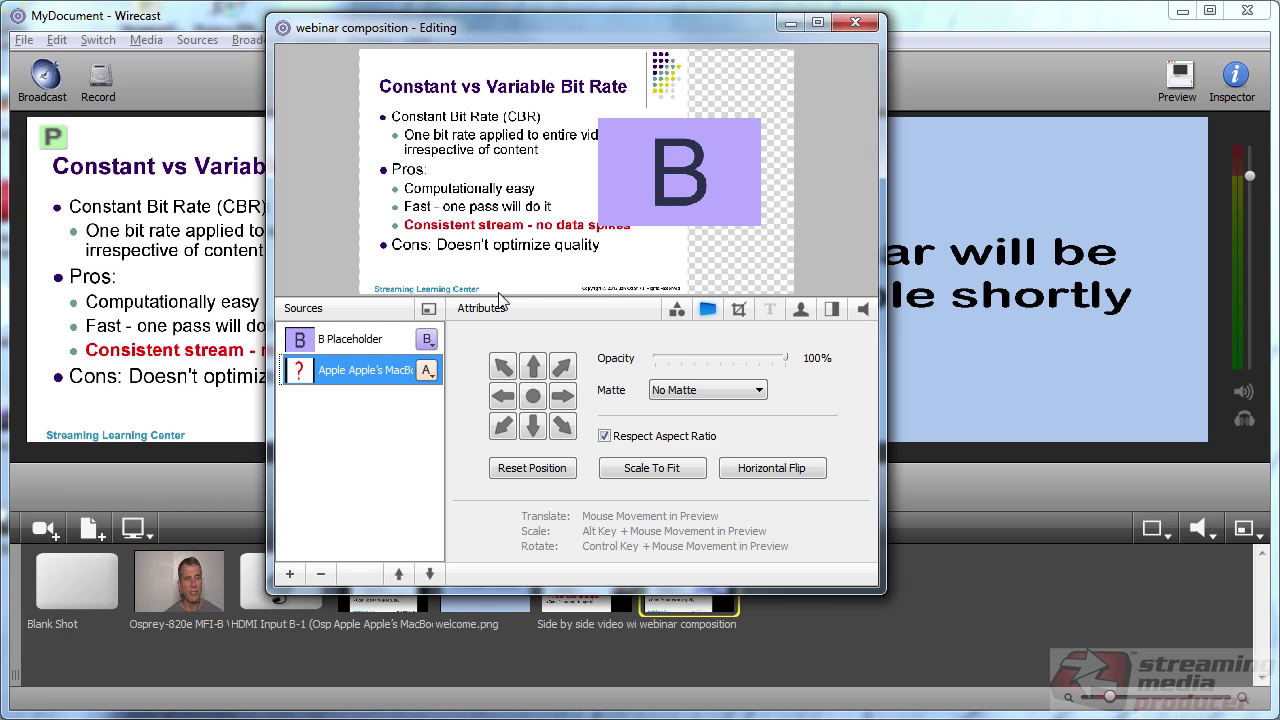
Replace placeholder B with the Osprey camera live video source
{"action": "left_click", "coordinate": [328, 343]}
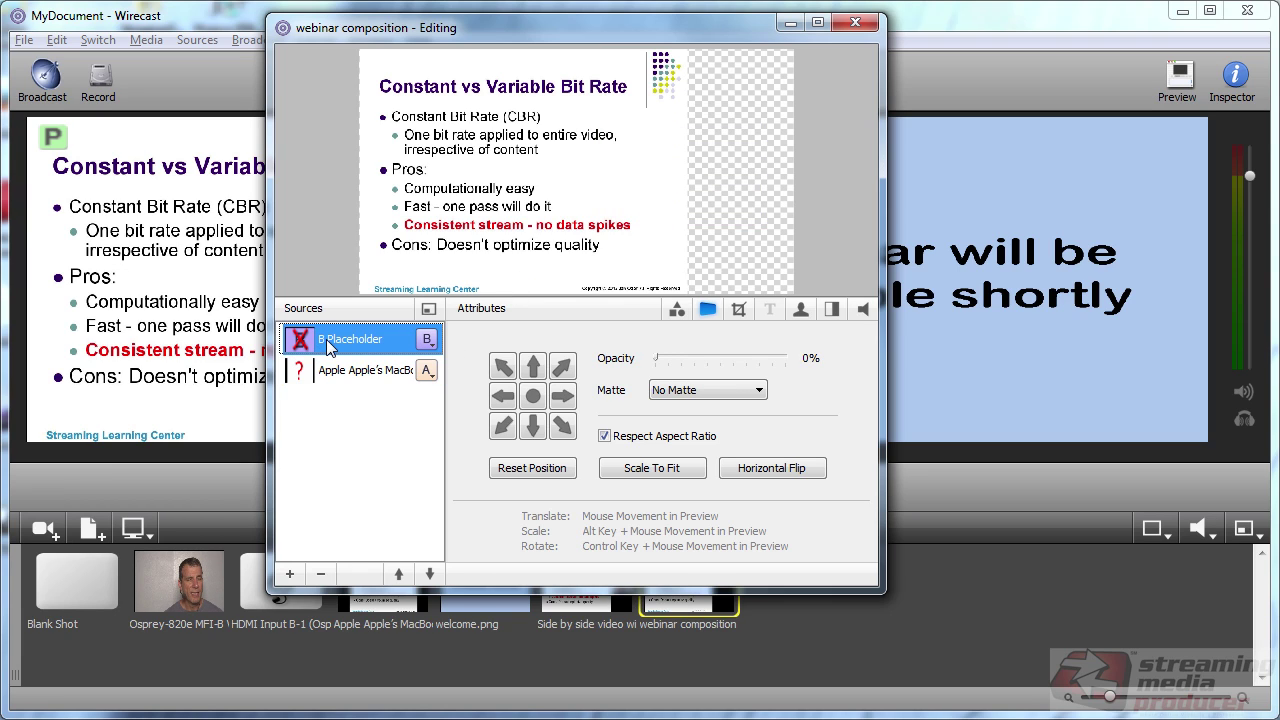
{"action": "left_click", "coordinate": [298, 345]}
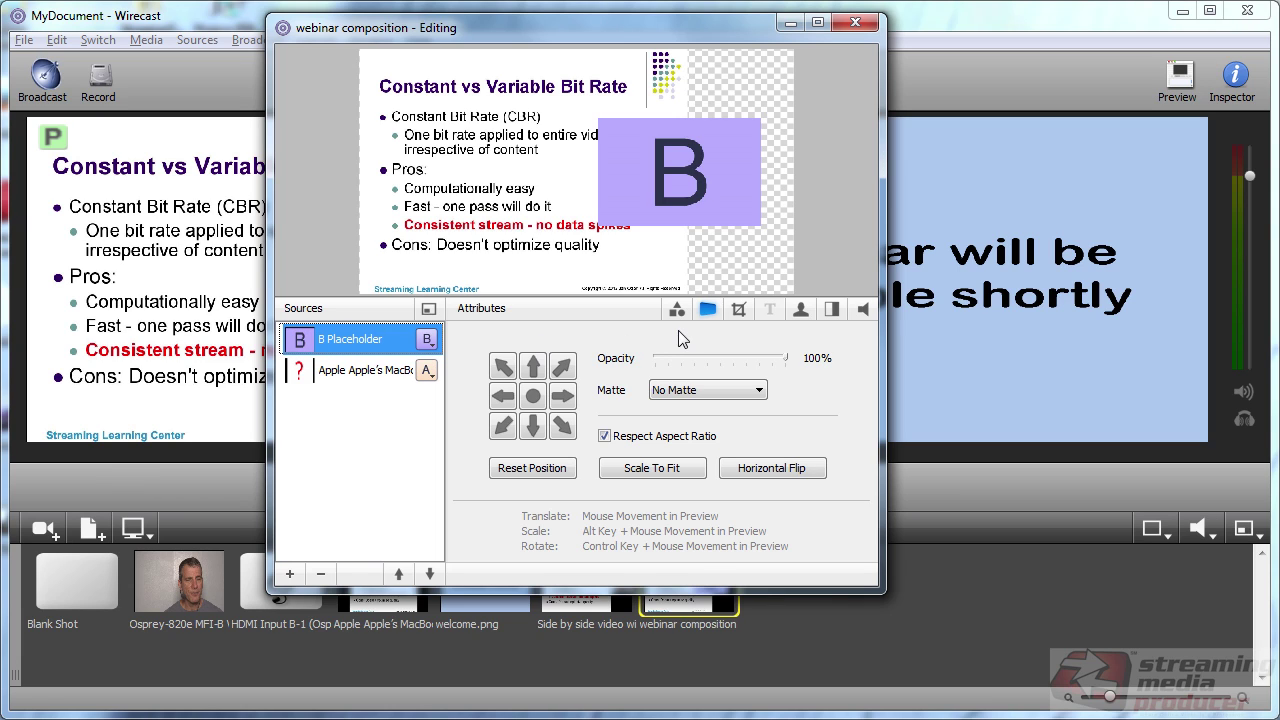
{"action": "left_click", "coordinate": [676, 309]}
{"action": "left_click", "coordinate": [476, 342]}
{"action": "left_click", "coordinate": [588, 403]}
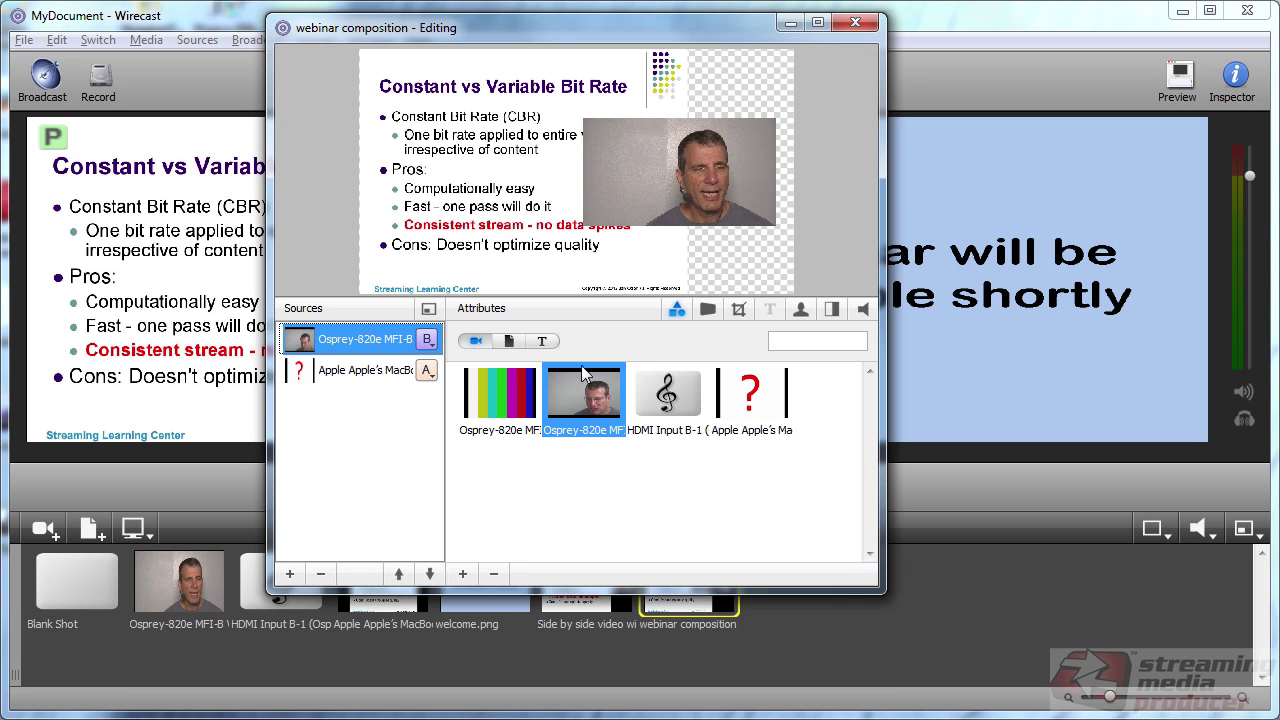
Crop 396 off the camera video's left side to leave a head shot
{"action": "left_click", "coordinate": [741, 310]}
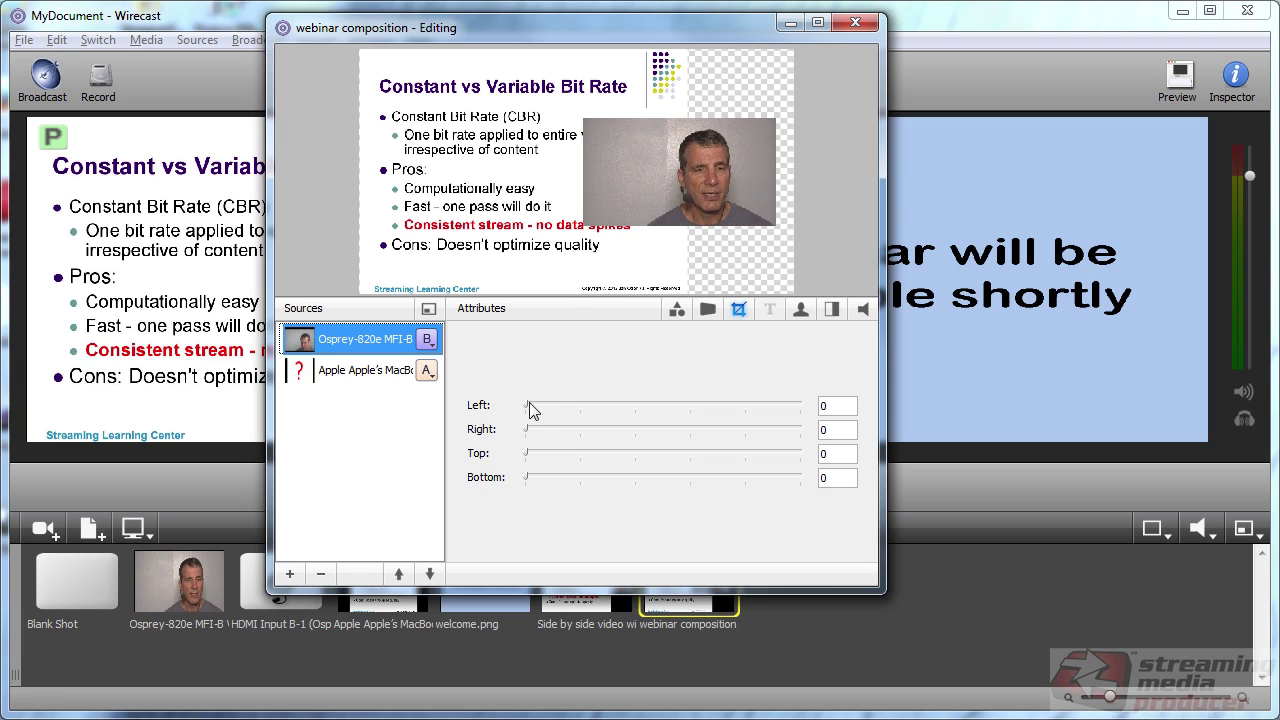
{"action": "left_click_drag", "start_coordinate": [528, 406], "coordinate": [603, 424]}
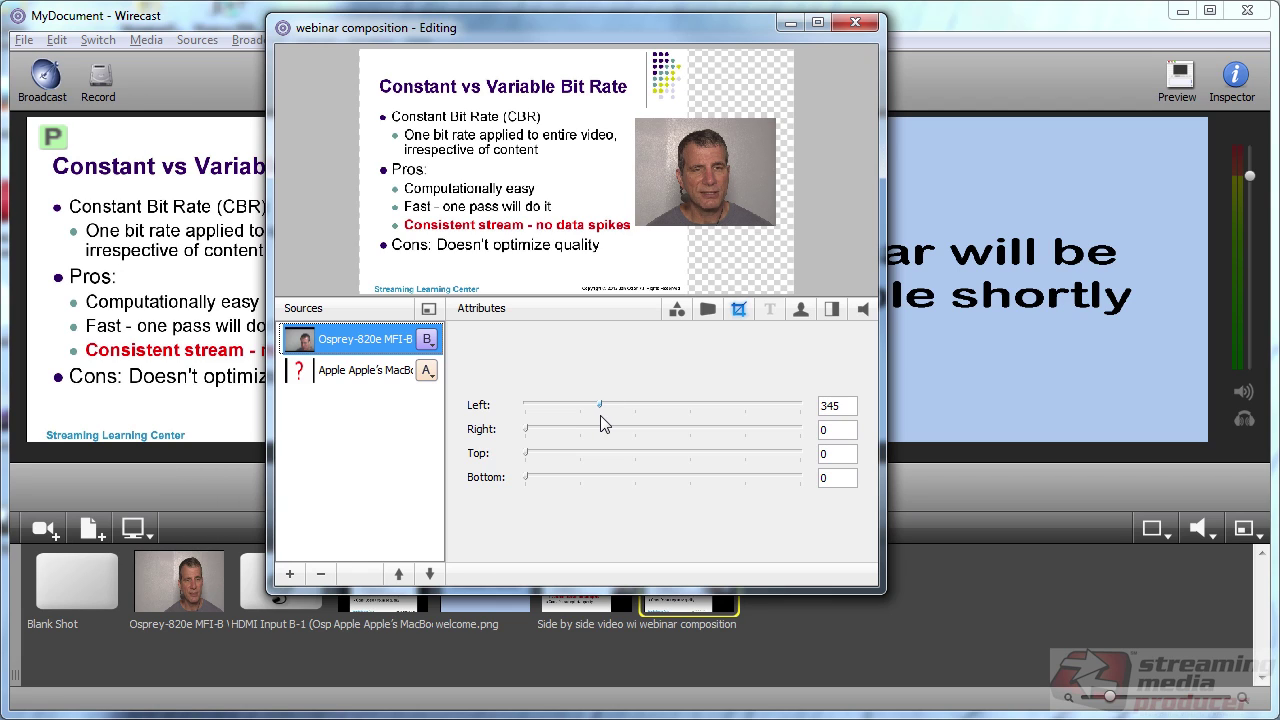
{"action": "left_click_drag", "start_coordinate": [601, 423], "coordinate": [613, 423]}
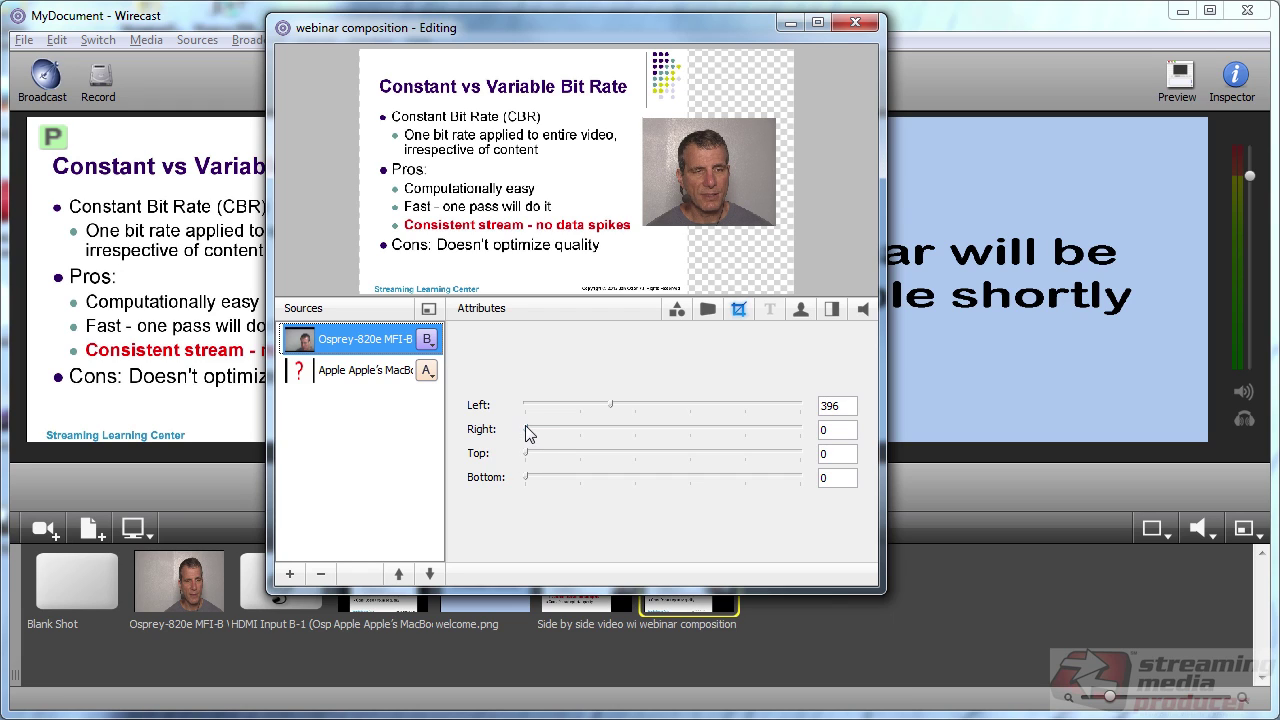
{"action": "left_click_drag", "start_coordinate": [529, 433], "coordinate": [526, 432]}
{"action": "left_click_drag", "start_coordinate": [706, 151], "coordinate": [723, 160]}
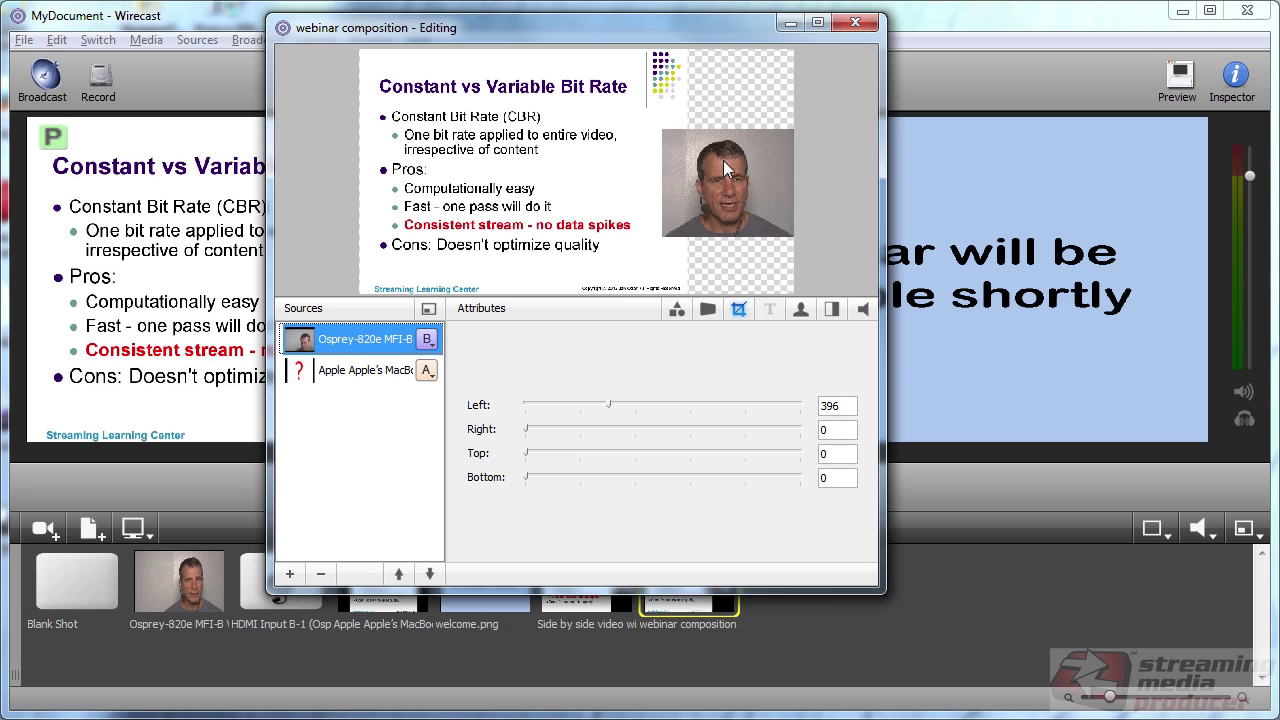
Scale the cropped head shot down into an inset against the slide's right edge
{"action": "left_click", "coordinate": [678, 309]}
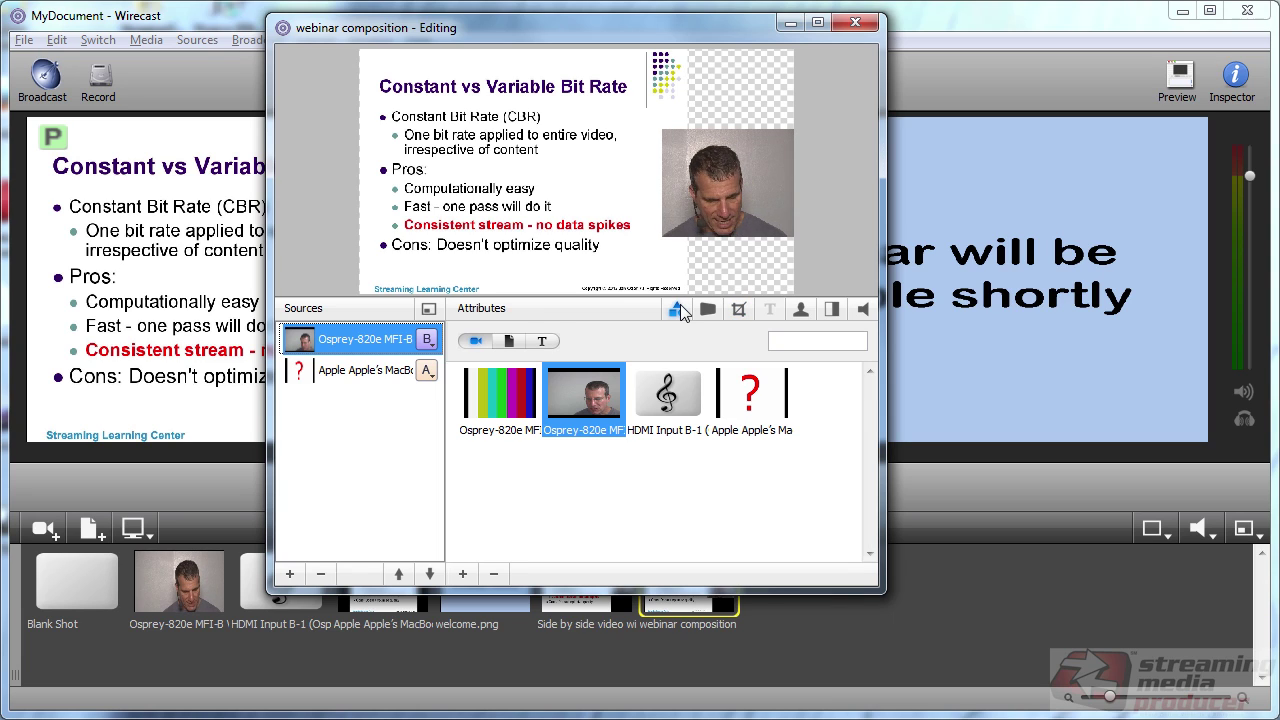
{"action": "scroll", "coordinate": [737, 208], "scroll_direction": "down", "scroll_amount": 5}
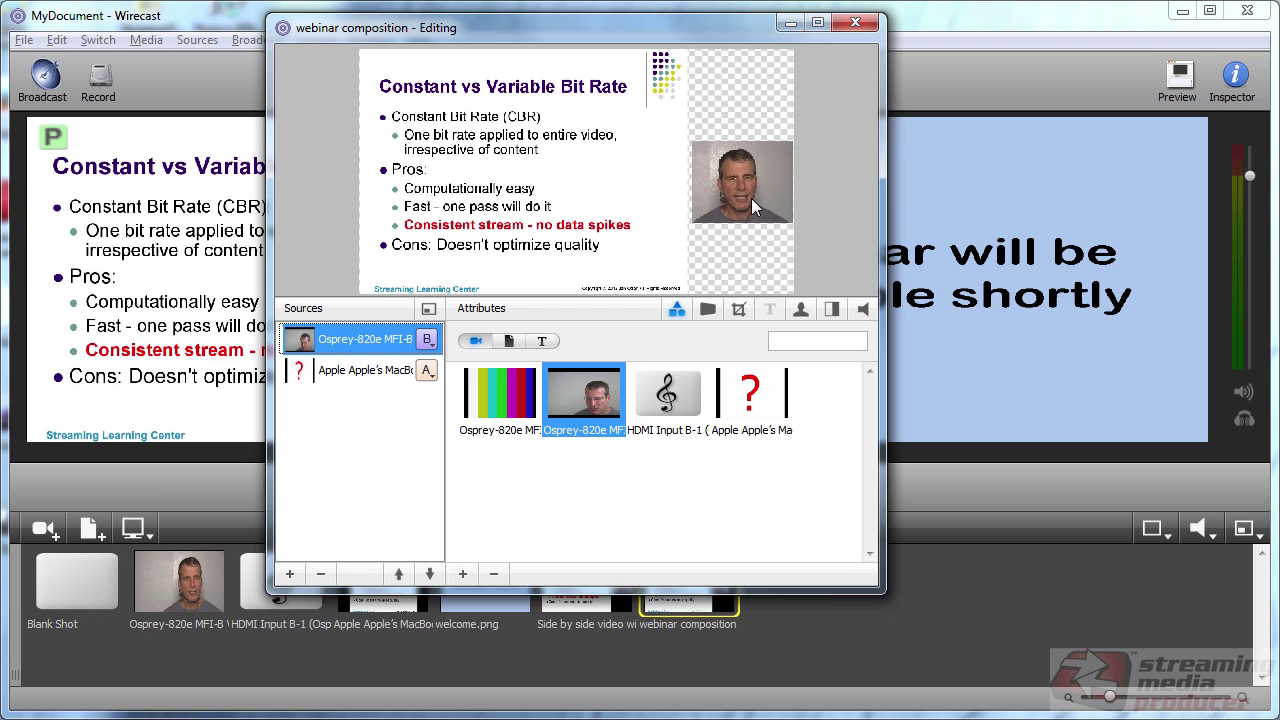
{"action": "scroll", "coordinate": [752, 207], "scroll_direction": "up", "scroll_amount": 2}
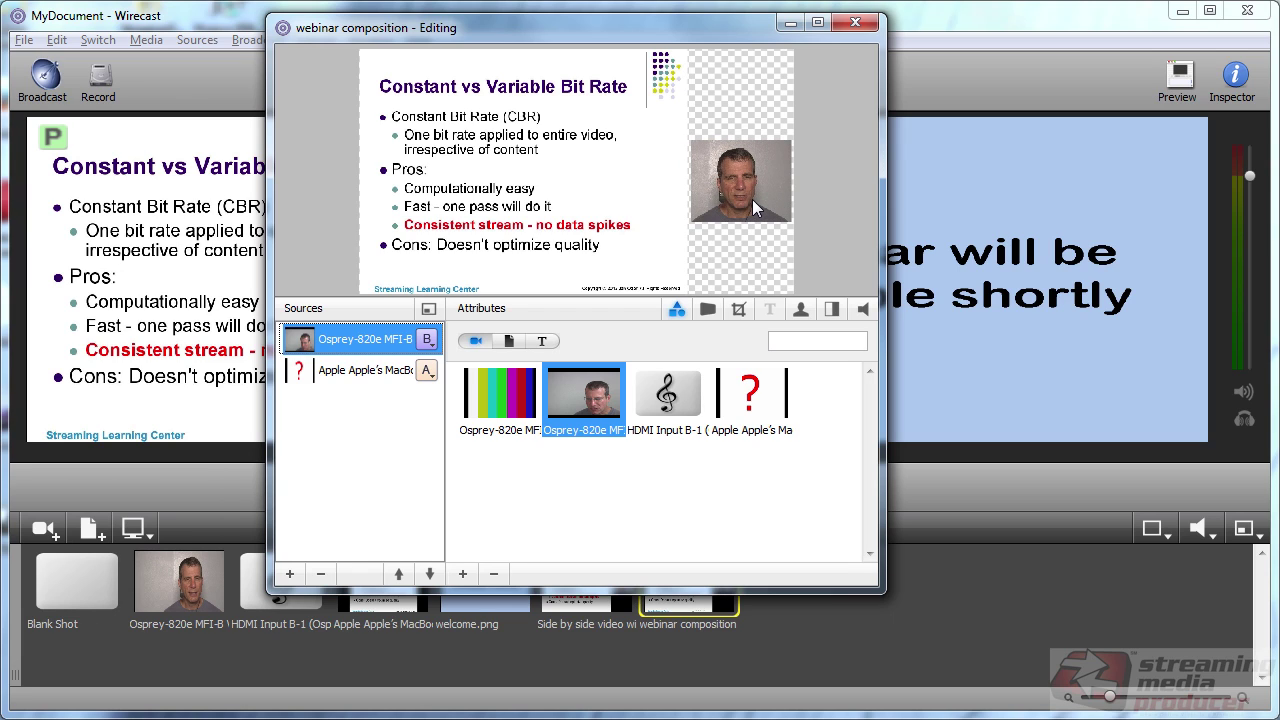
{"action": "scroll", "coordinate": [752, 207], "scroll_direction": "up", "scroll_amount": 1}
{"action": "scroll", "coordinate": [748, 204], "scroll_direction": "down", "scroll_amount": 1}
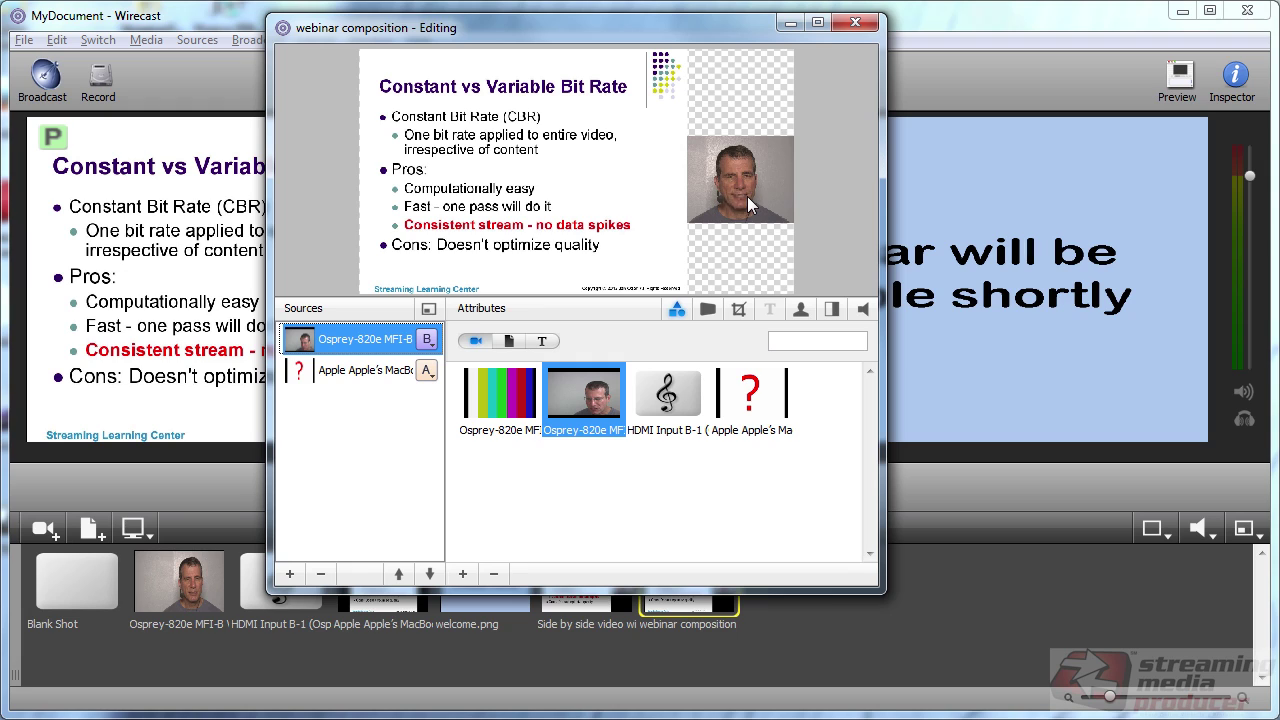
{"action": "scroll", "coordinate": [748, 196], "scroll_direction": "up", "scroll_amount": 1}
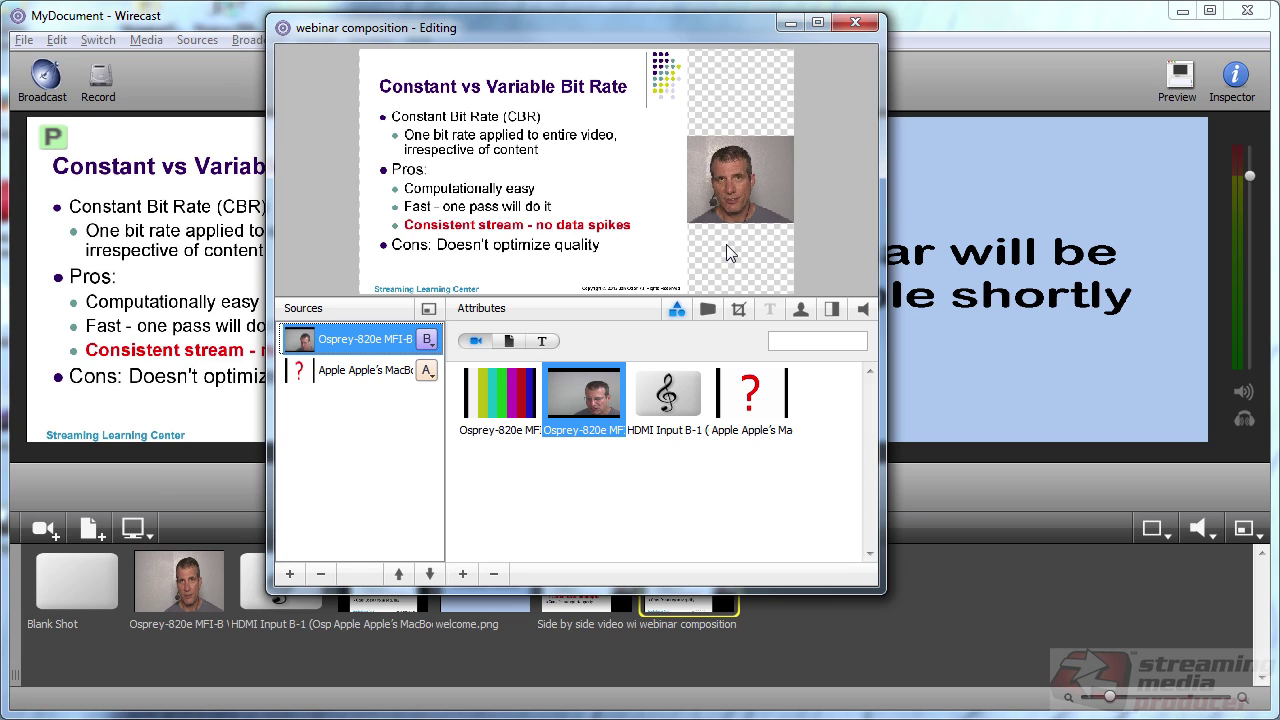
Add HDMI Input B-1 as a third source layer and close the composition editor
{"action": "left_click", "coordinate": [290, 574]}
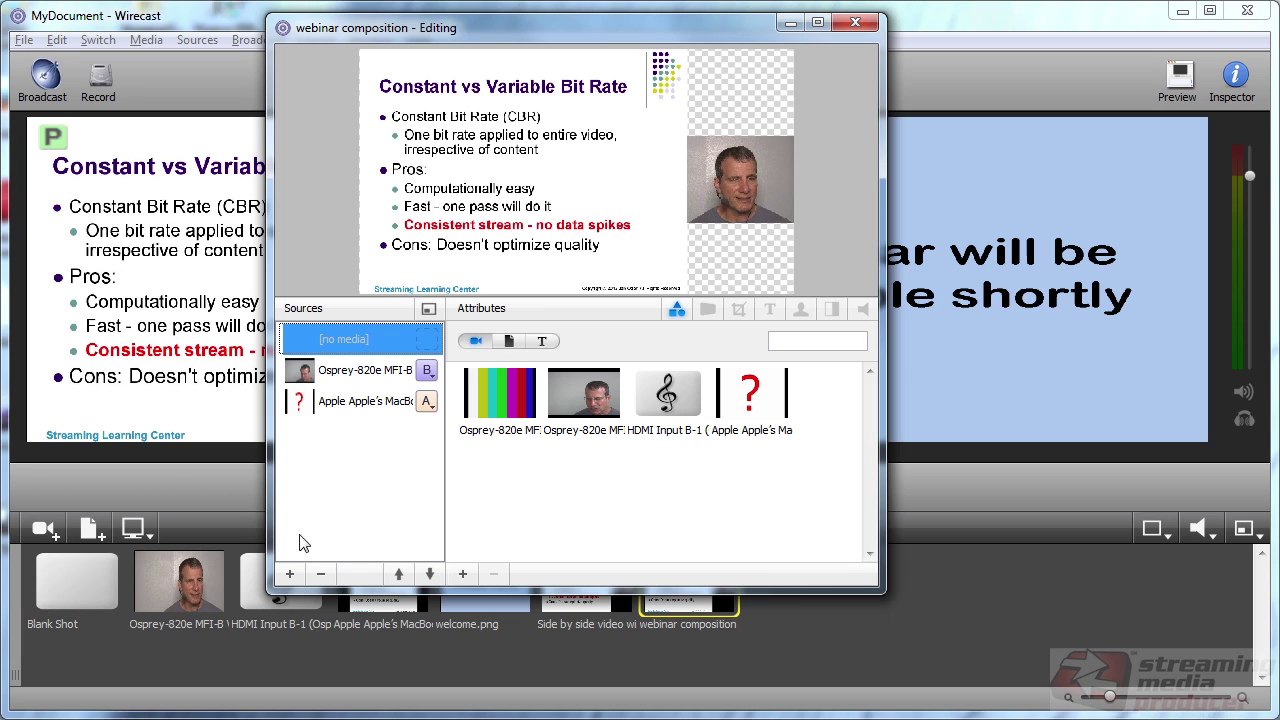
{"action": "left_click", "coordinate": [667, 397]}
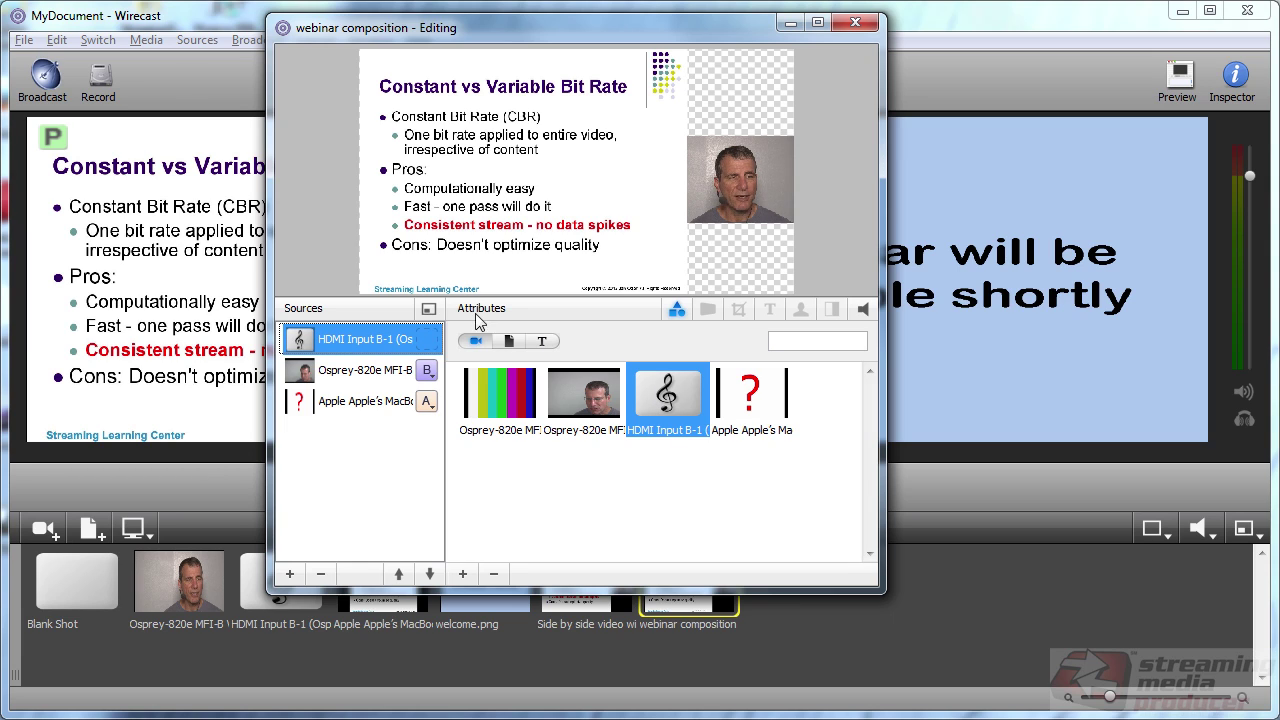
{"action": "left_click", "coordinate": [352, 376]}
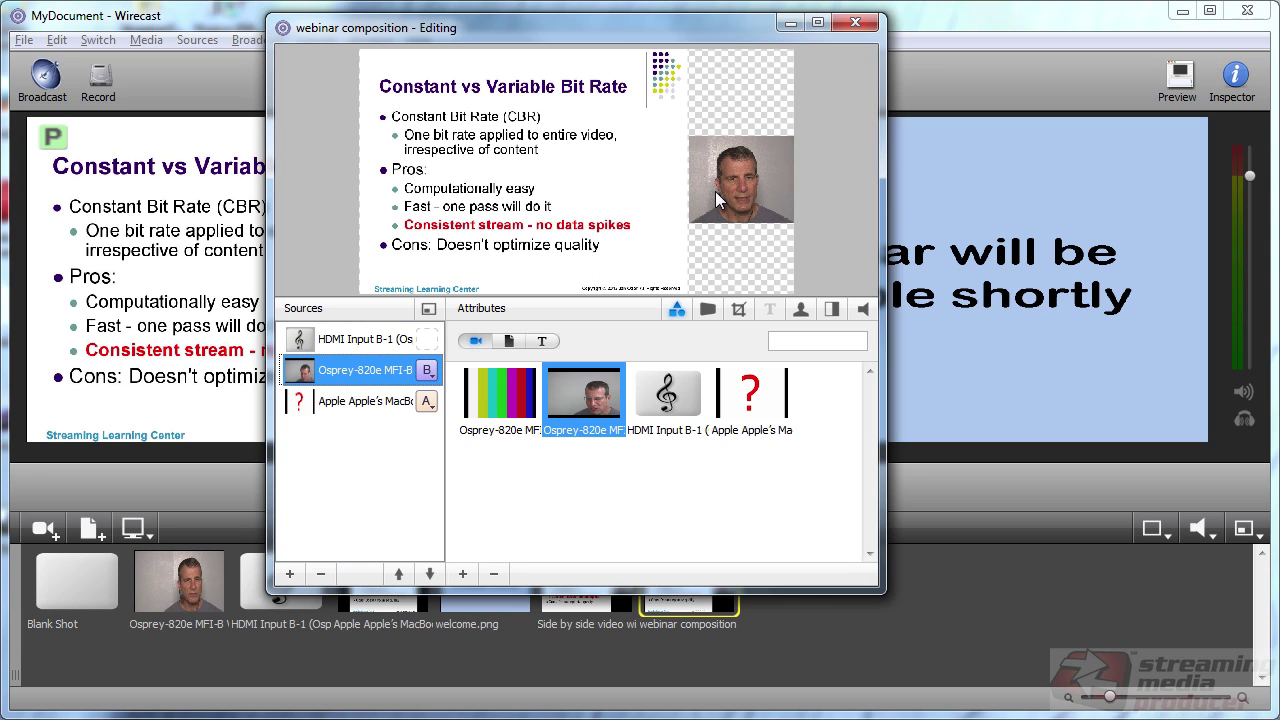
{"action": "left_click", "coordinate": [862, 22]}
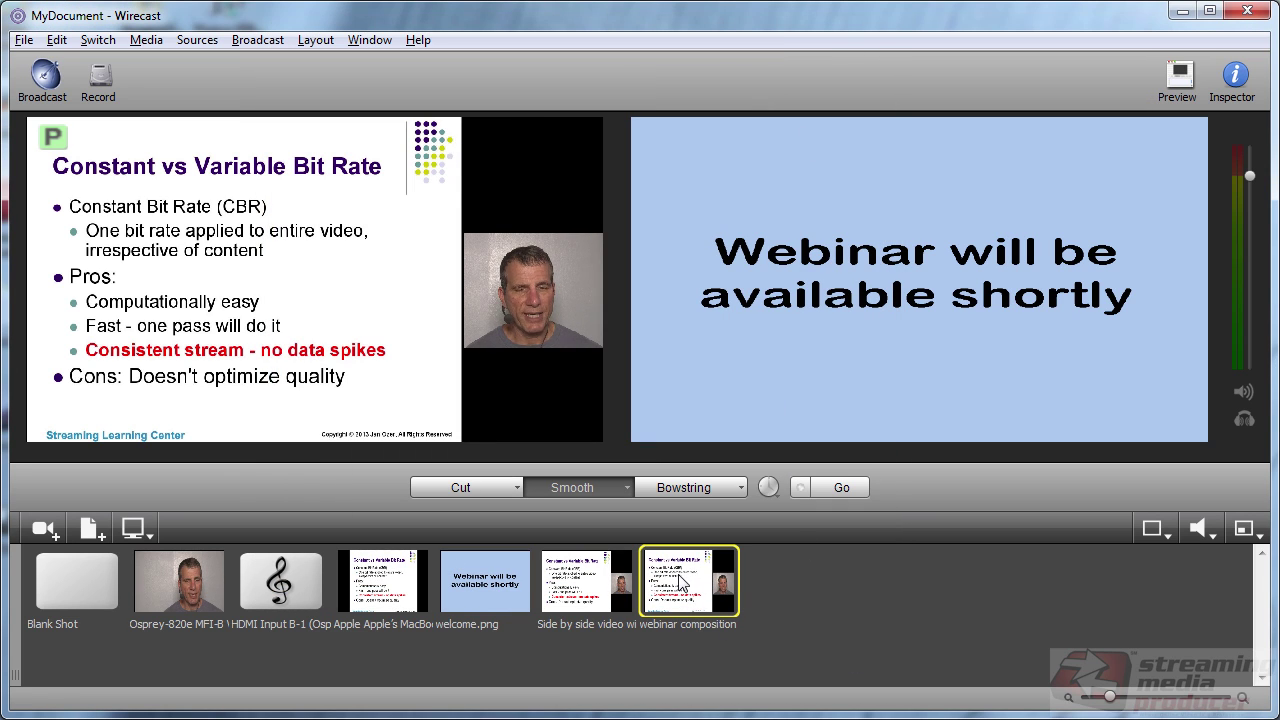
Send the 'webinar composition' shot live with Go, replacing the holding slide
{"action": "double_click", "coordinate": [680, 583]}
{"action": "left_click", "coordinate": [862, 21]}
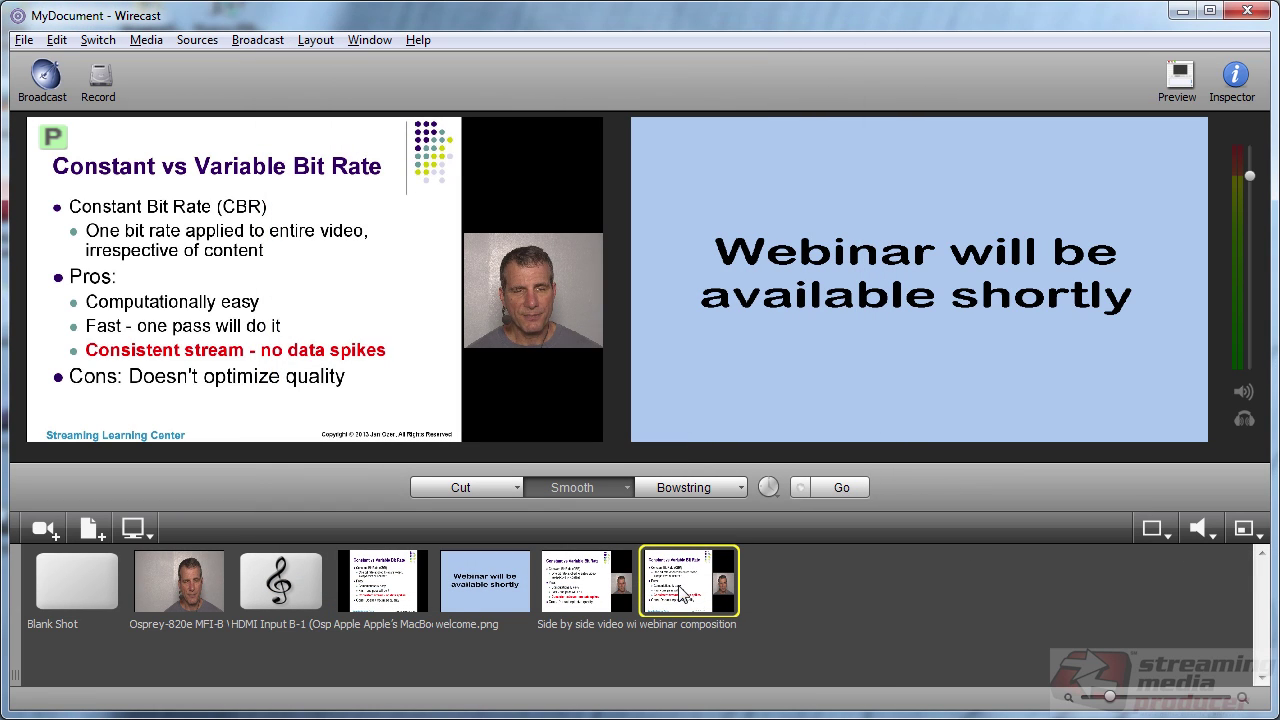
{"action": "left_click", "coordinate": [843, 487]}
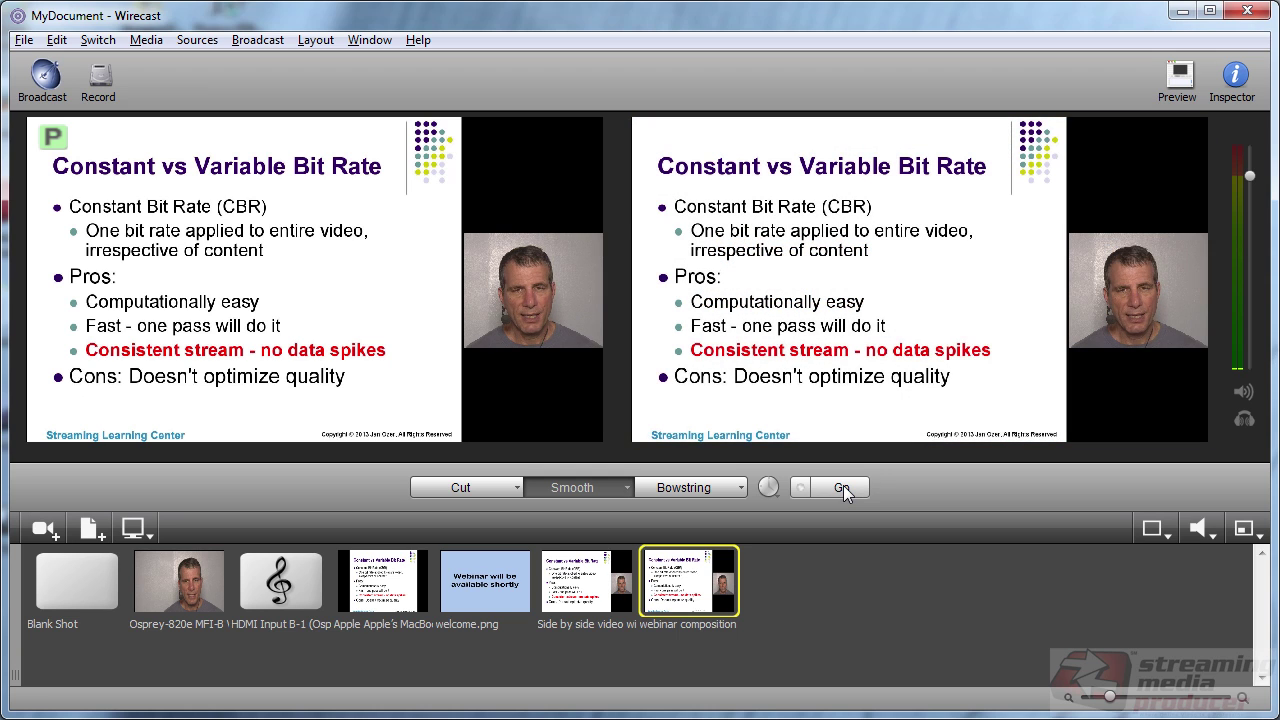